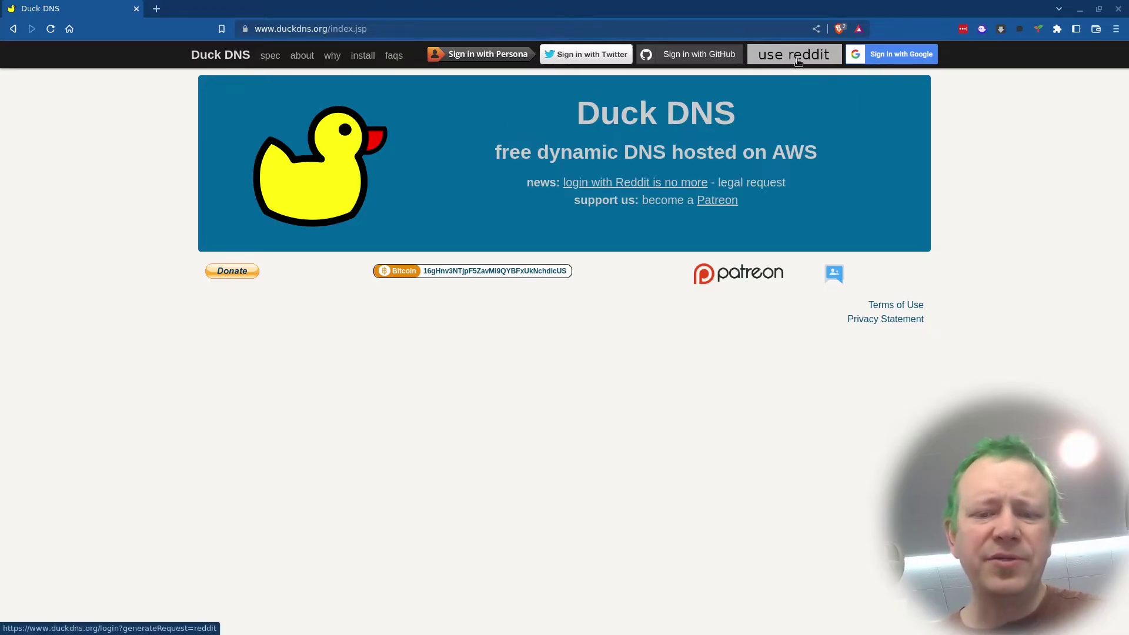
Sign in to Duck DNS with GitHub and pass the reCaptcha to reach the 0/5 domains dashboard
left_click_drag(554, 164, 746, 199)
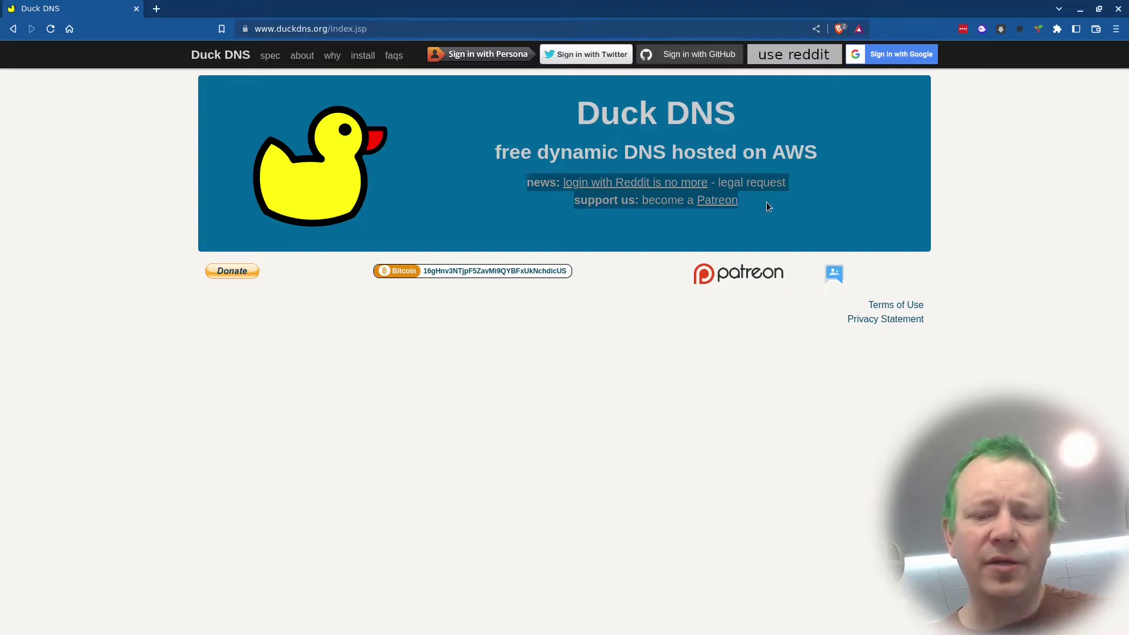
left_click(889, 171)
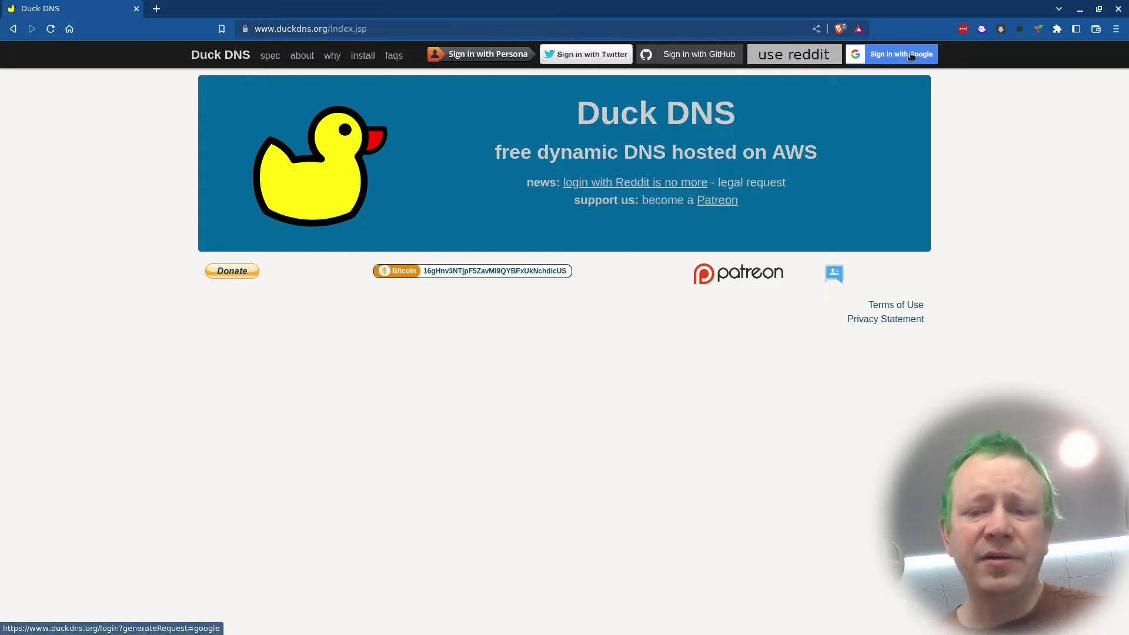
left_click(685, 57)
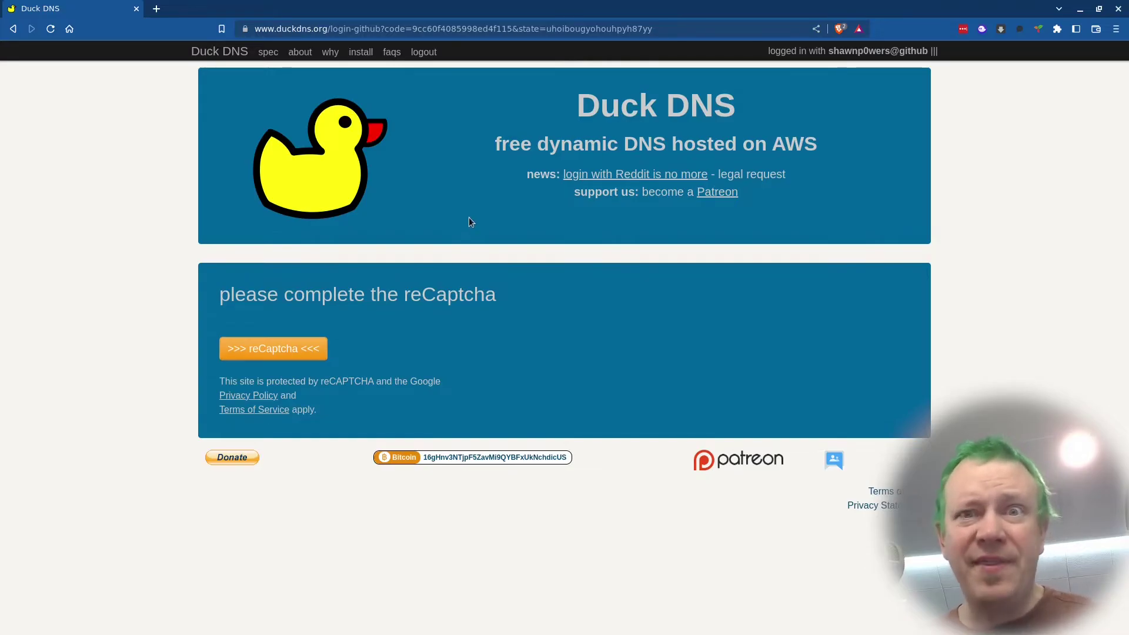
left_click(272, 347)
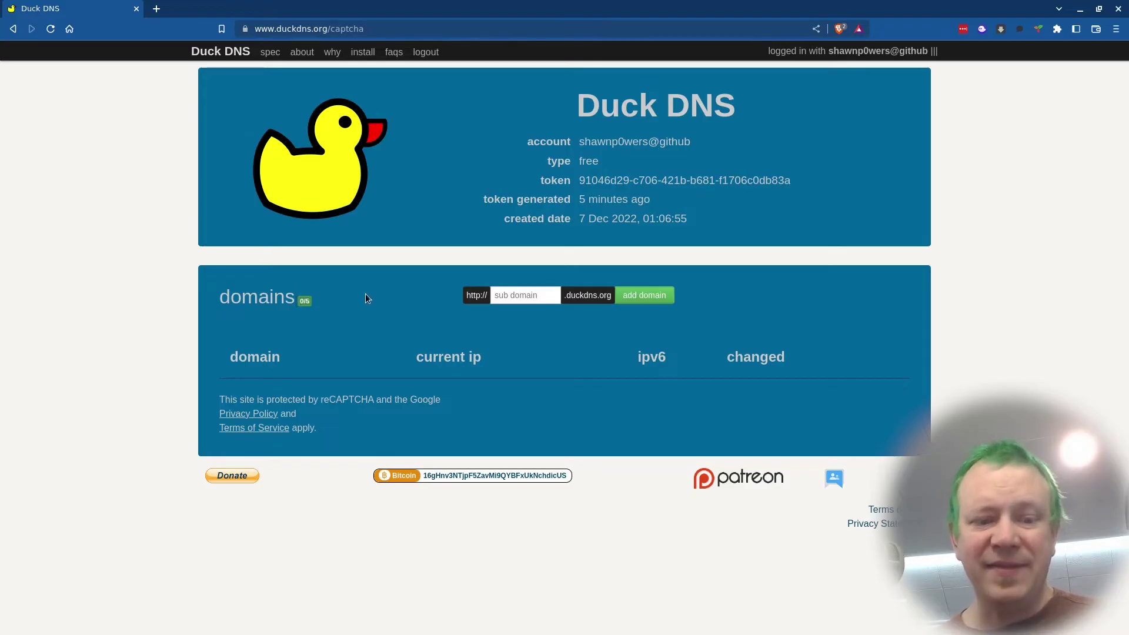
Register the subdomain nerdlings so nerdlings.duckdns.org appears in the domains list
left_click(529, 301)
type("nerdlings")
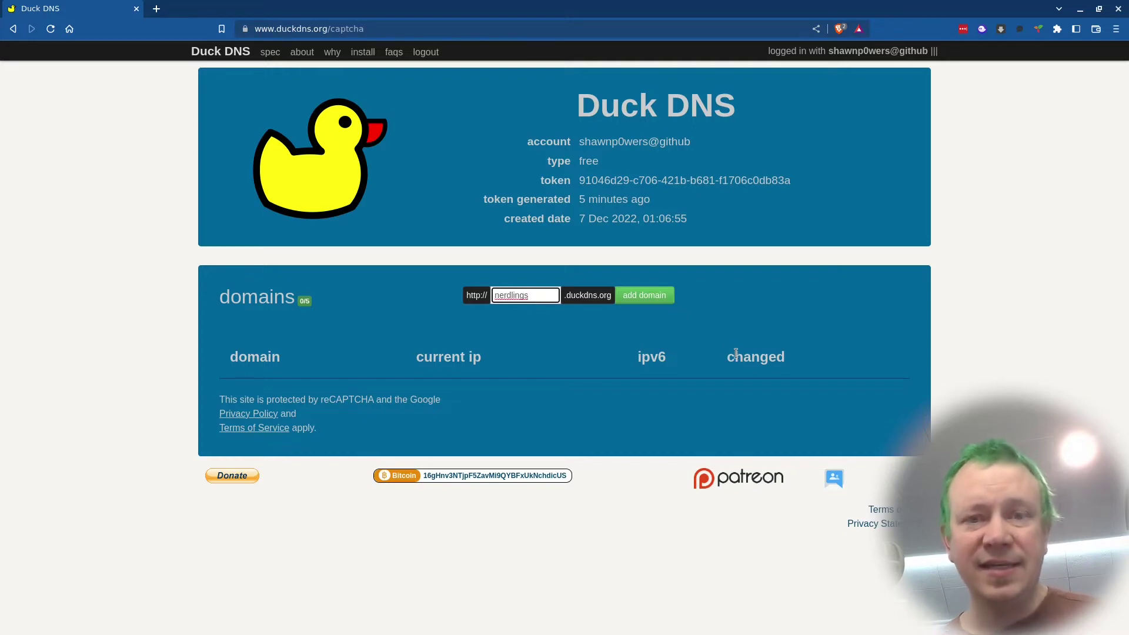
left_click(647, 294)
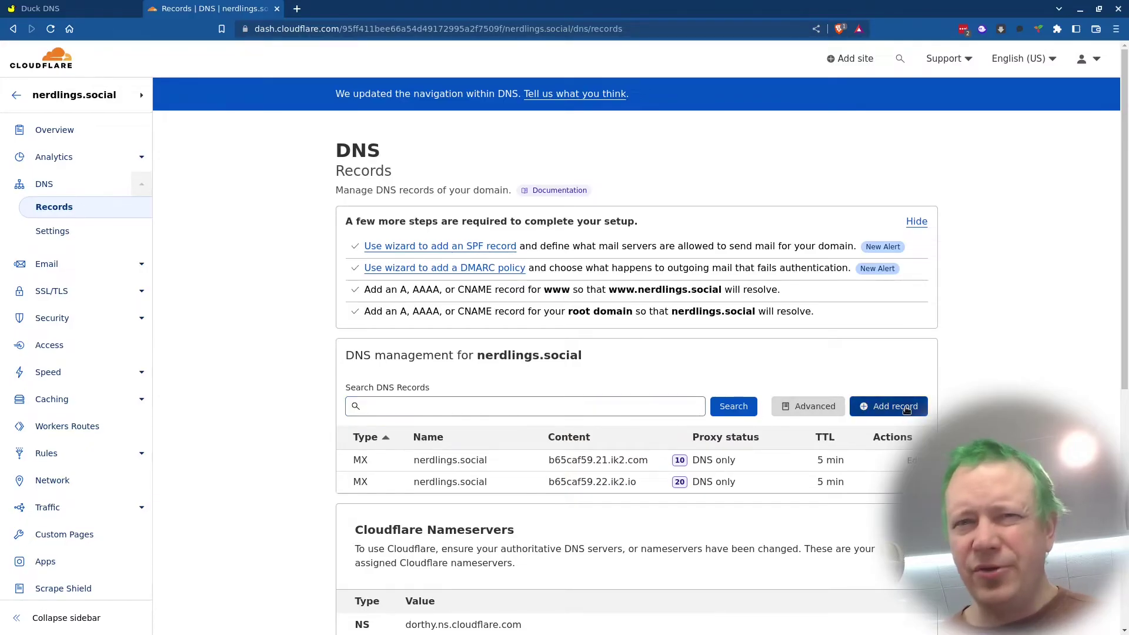
Start a new CNAME record named home with target nerdlings.duckdns.org
left_click(887, 410)
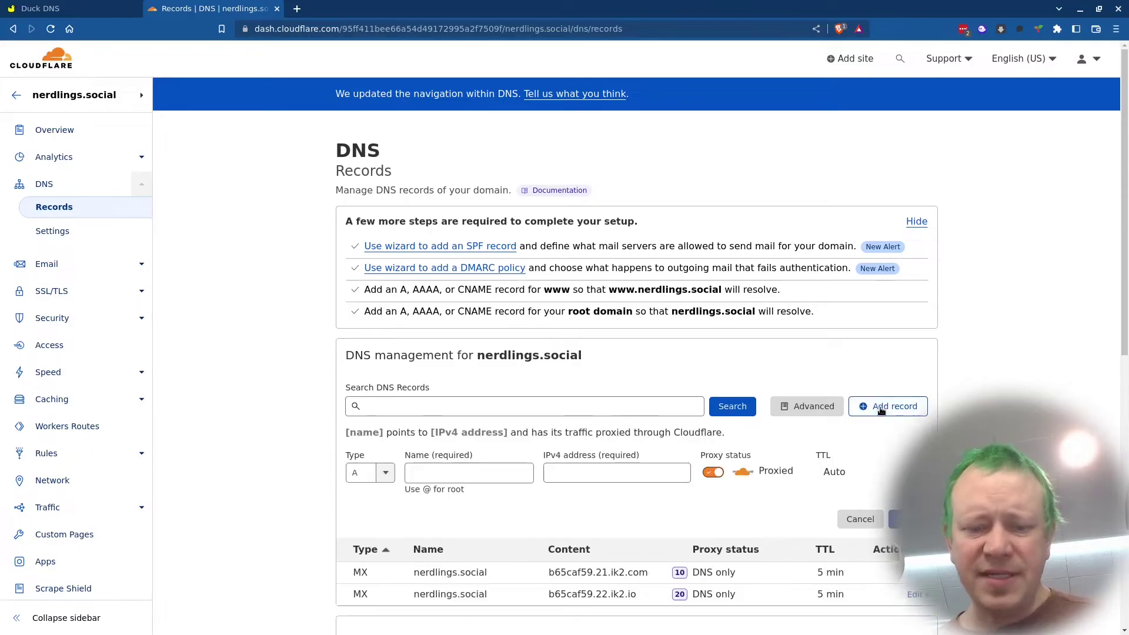
left_click(385, 473)
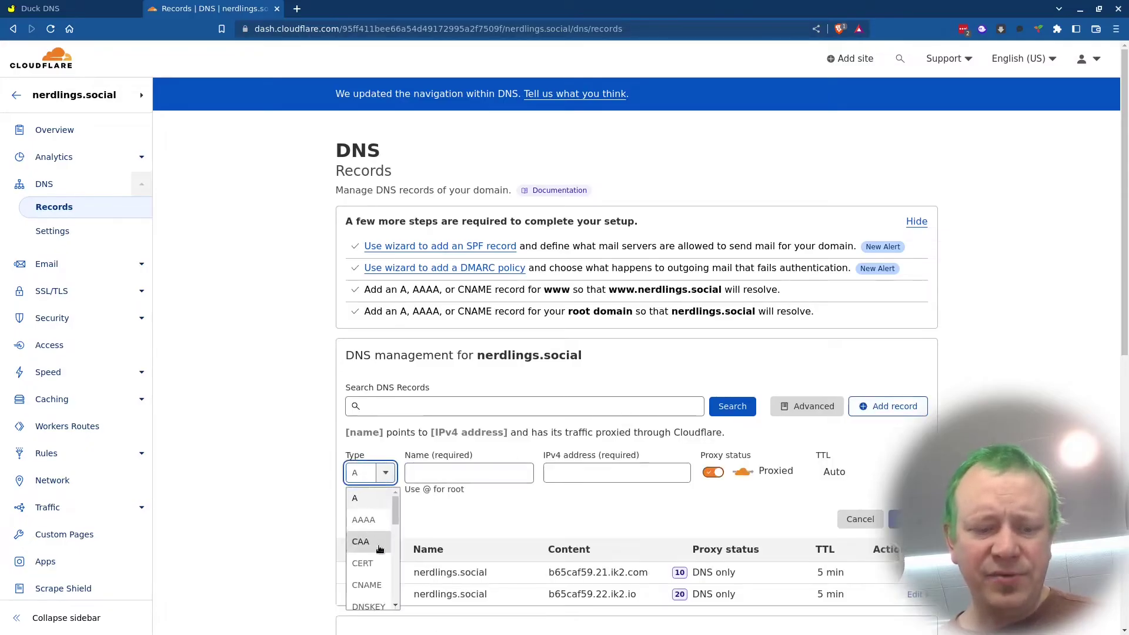
left_click(369, 584)
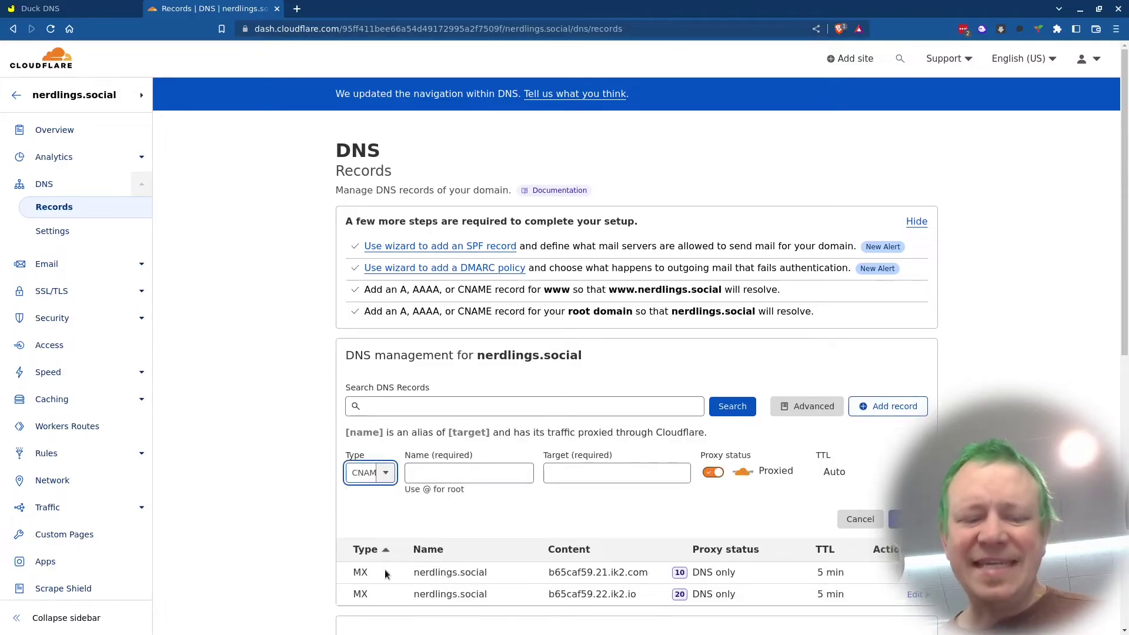
left_click(477, 477)
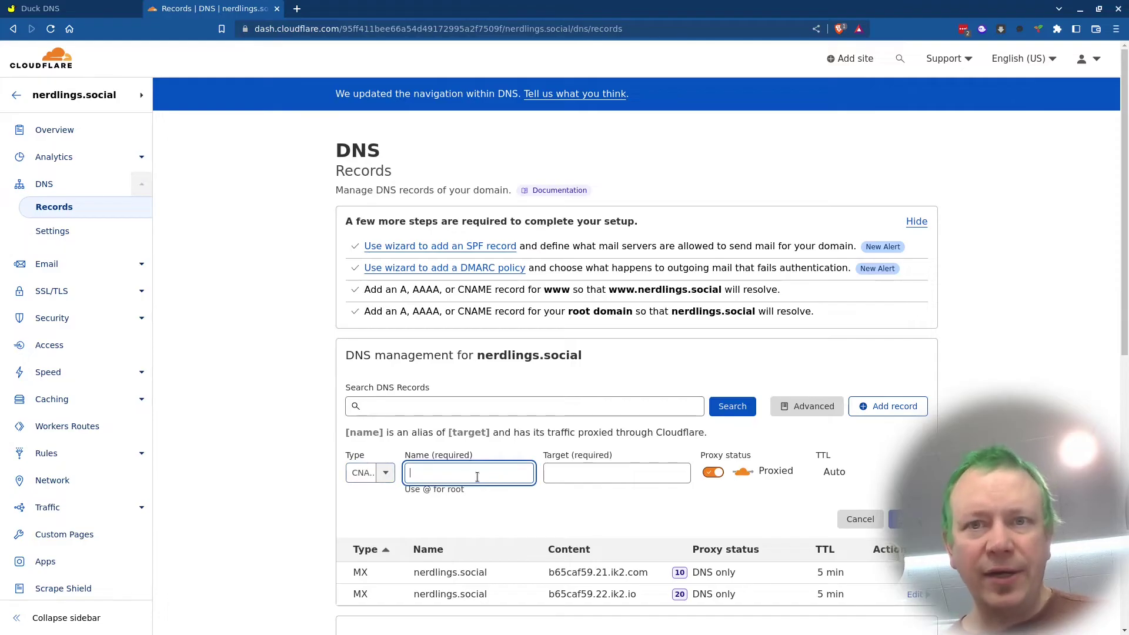
type("home.")
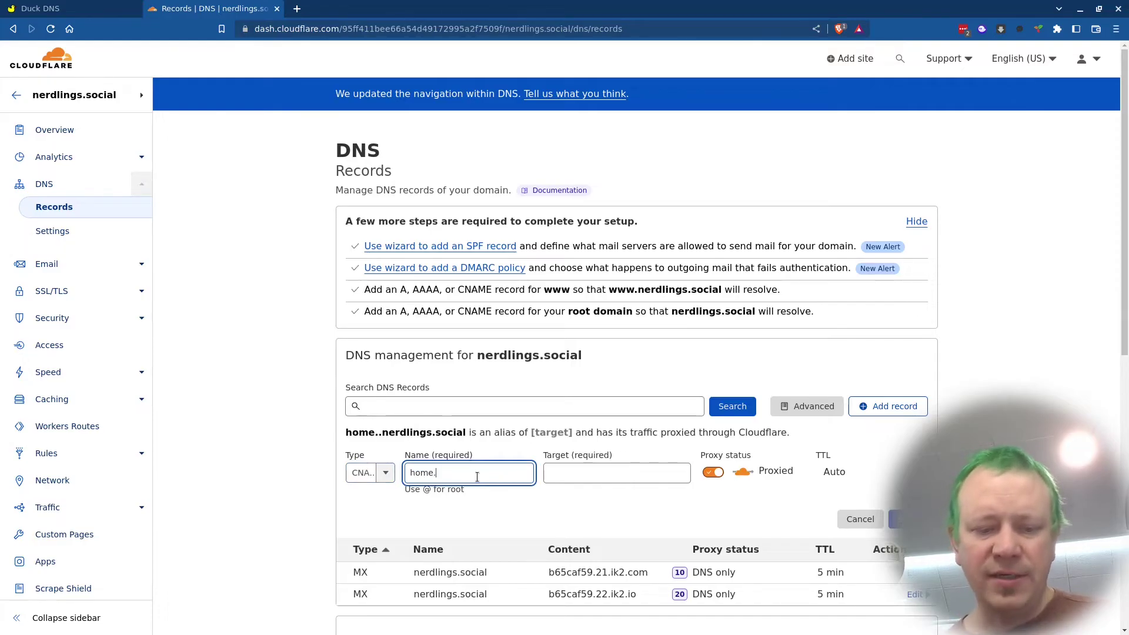
type("nerdlings.")
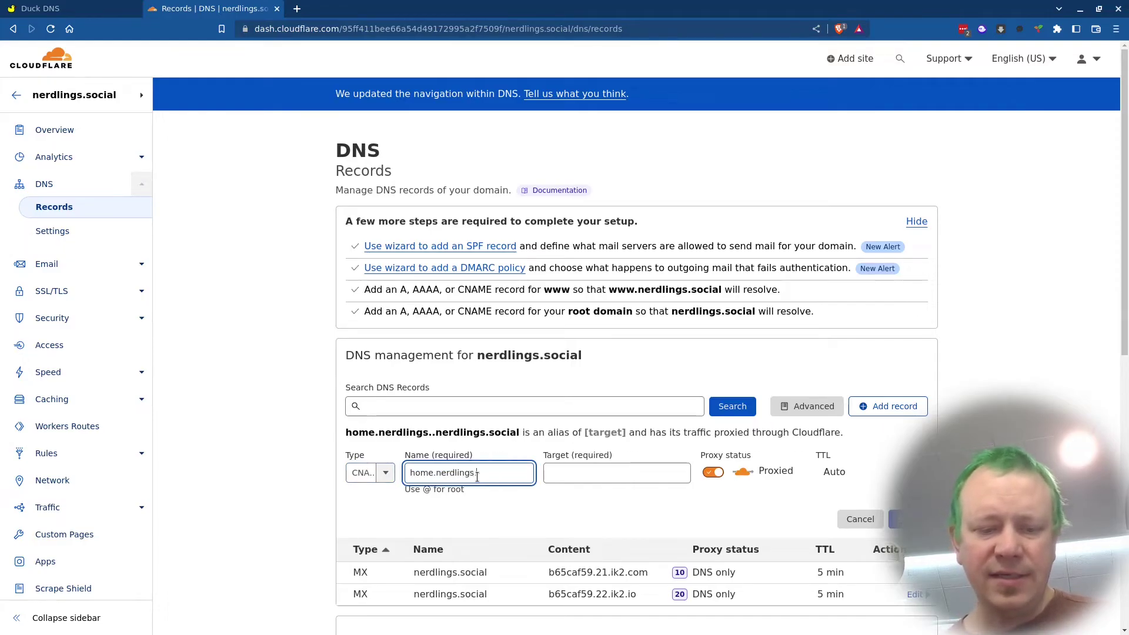
key("BackSpace")
key("BackSpace")
key("BackSpace")
key("BackSpace")
key("BackSpace")
key("BackSpace")
key("BackSpace")
key("BackSpace")
key("BackSpace")
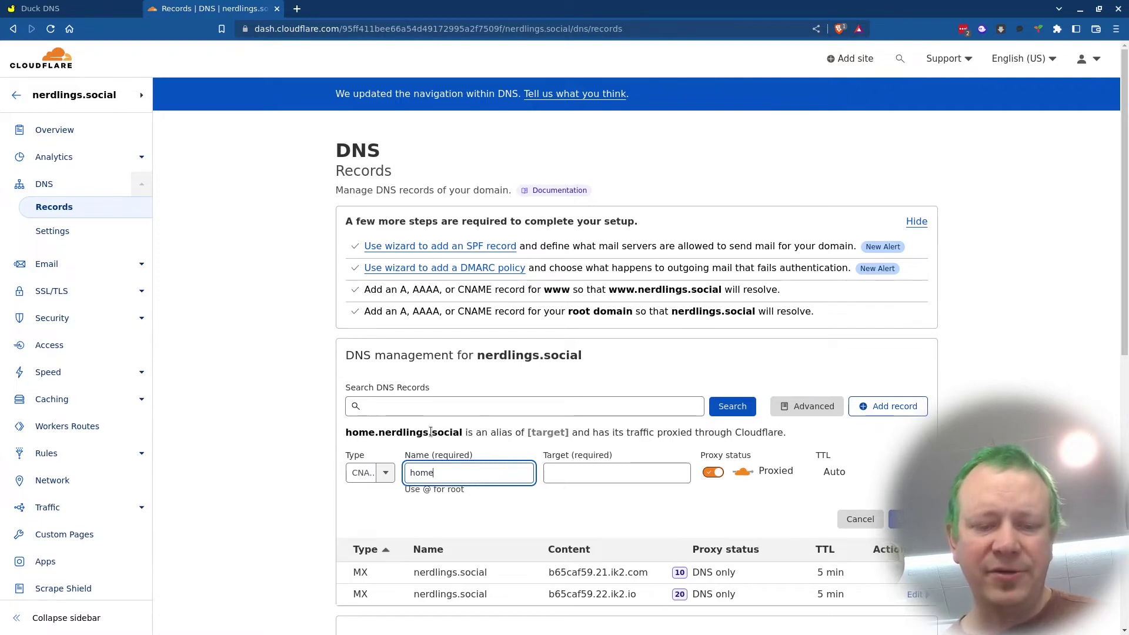
left_click(580, 476)
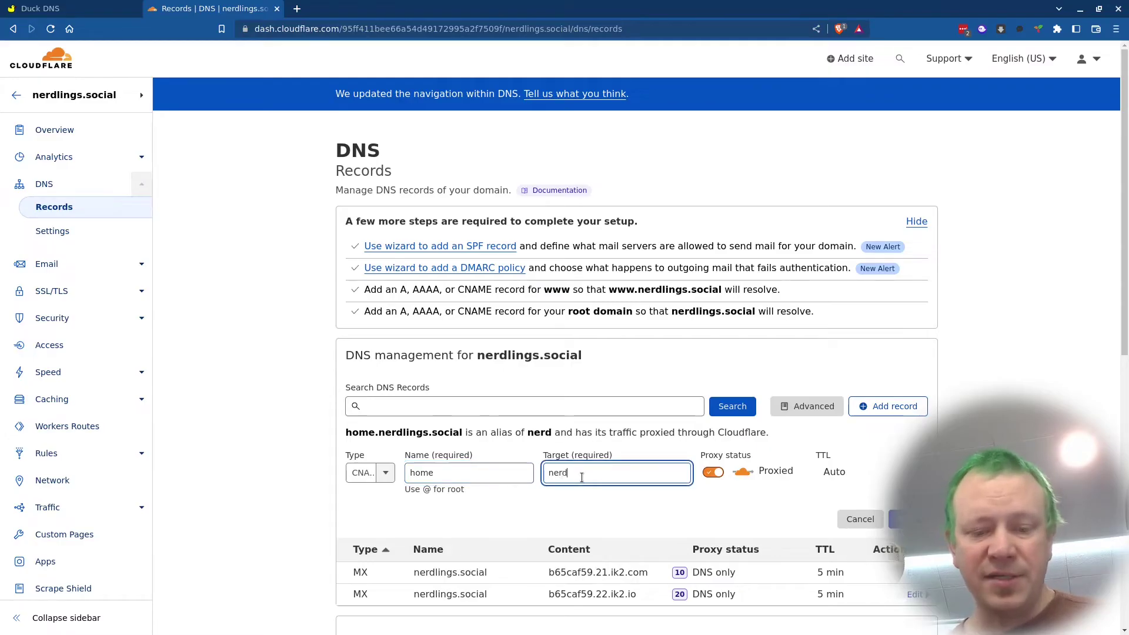
type("ings.duckd")
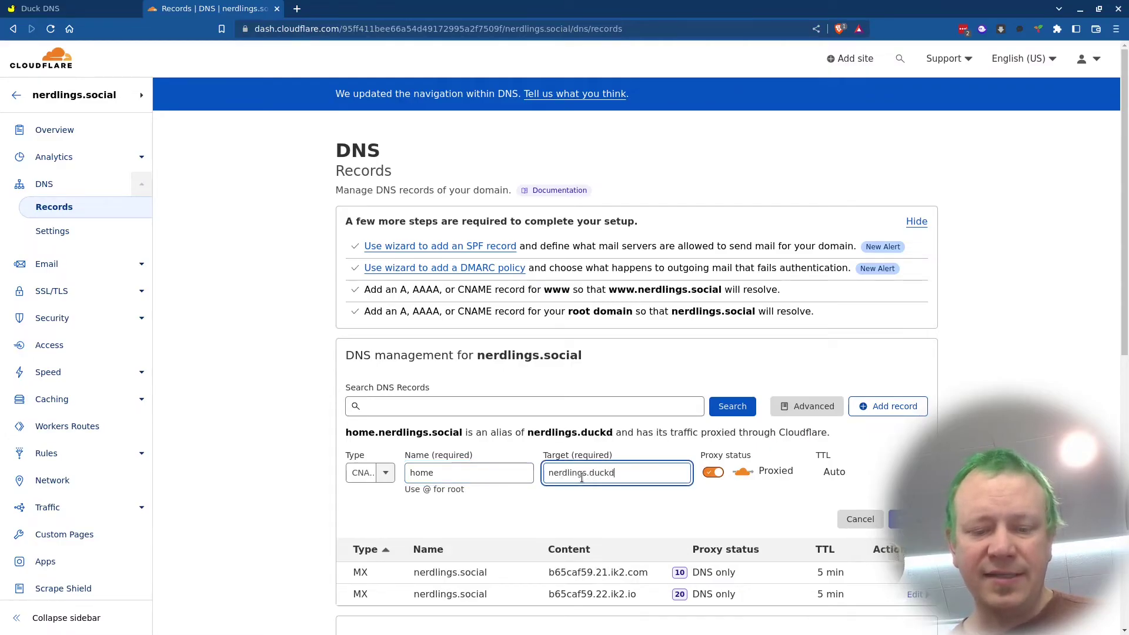
type("ns.org")
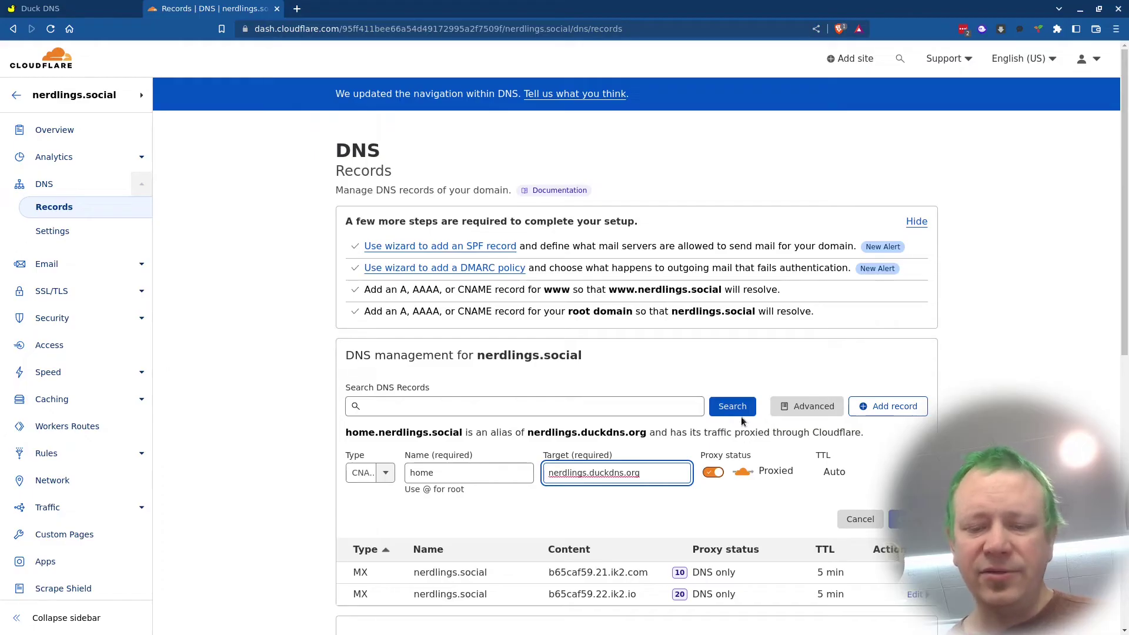
Make the home CNAME DNS only with a 1 min TTL and save it
left_click(714, 473)
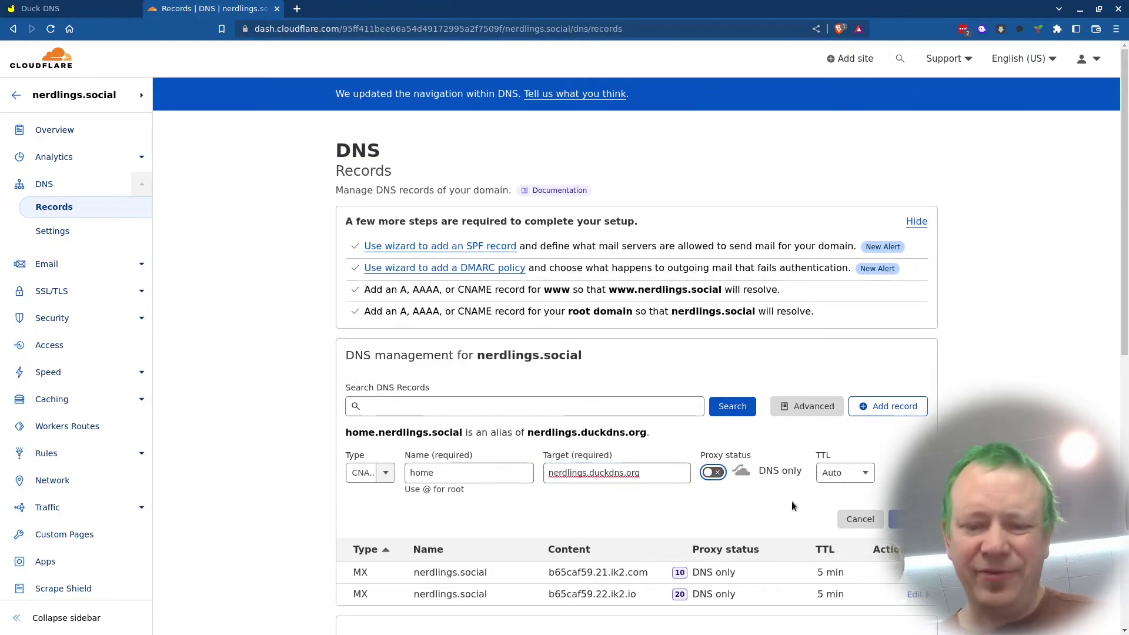
left_click(847, 475)
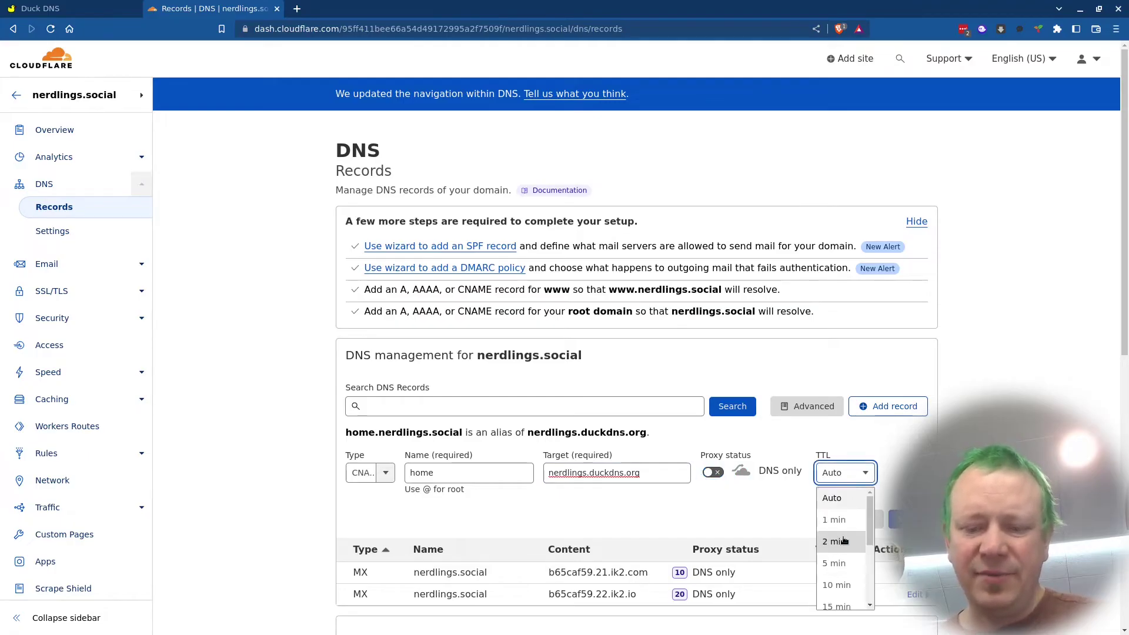
left_click(842, 523)
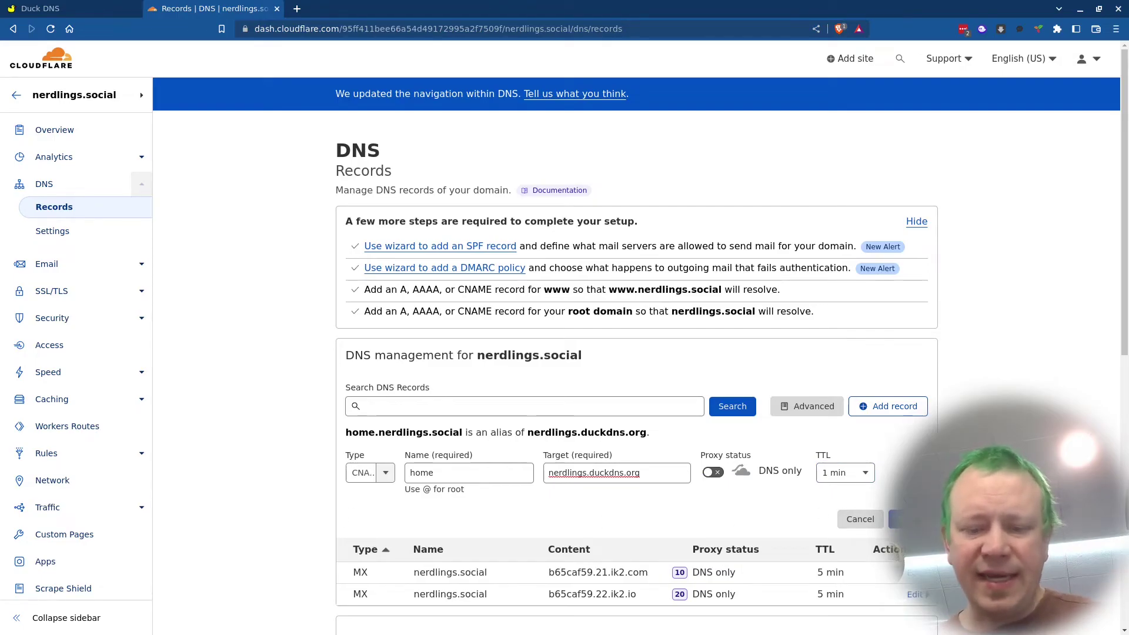
left_click(909, 518)
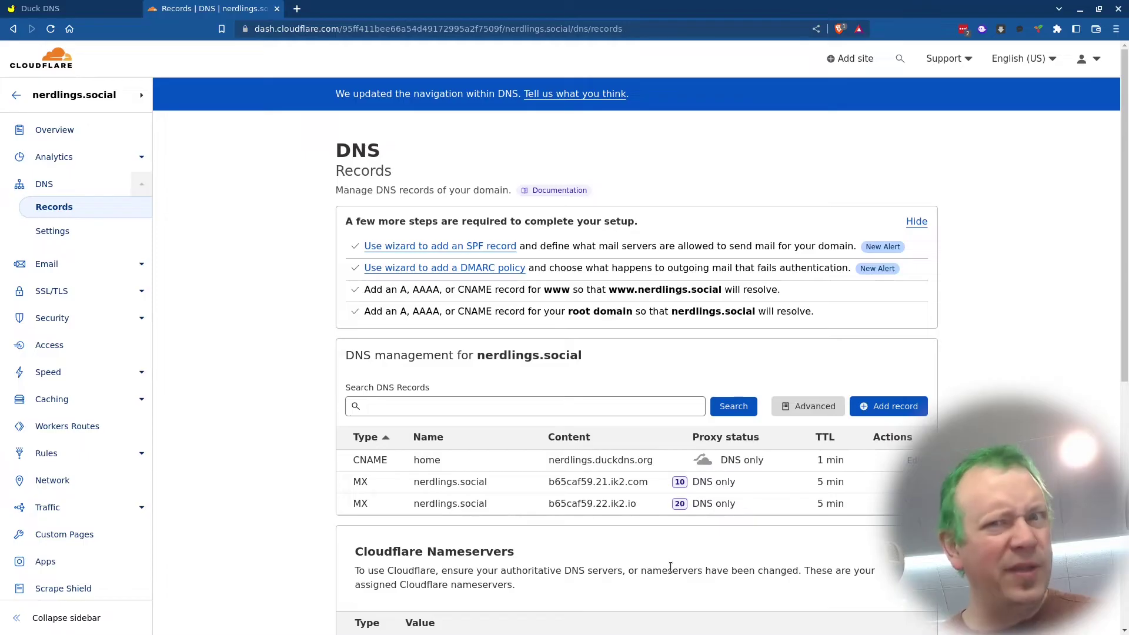
Run 'dig home.nerdlings.social' in a new terminal
key("ctrl+alt+t")
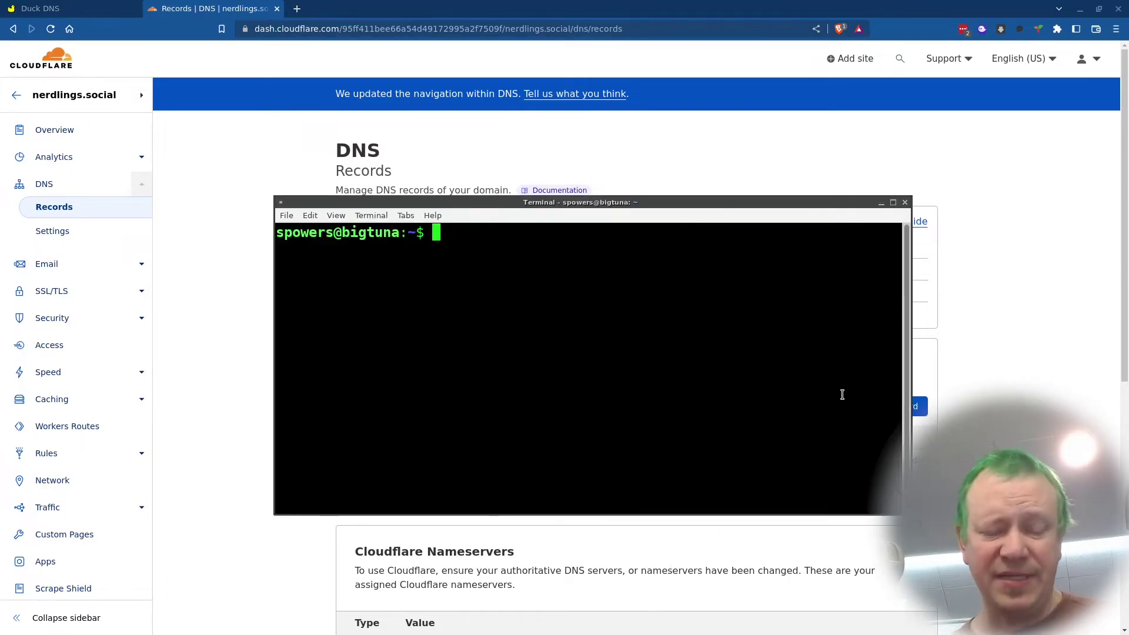
type("dig home.")
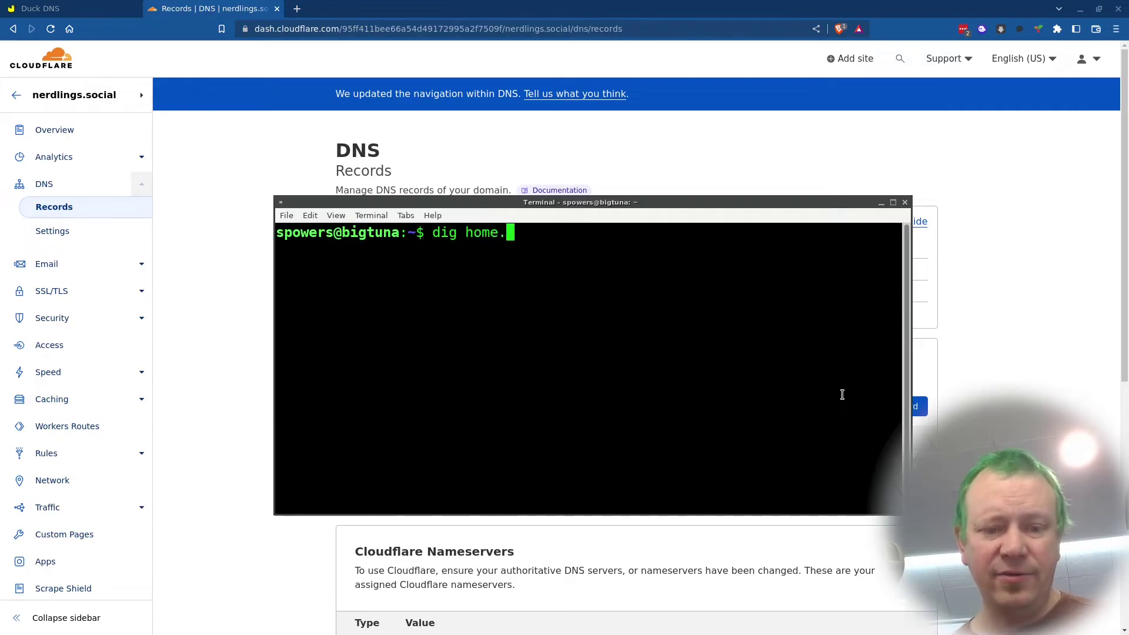
type("nerdlin")
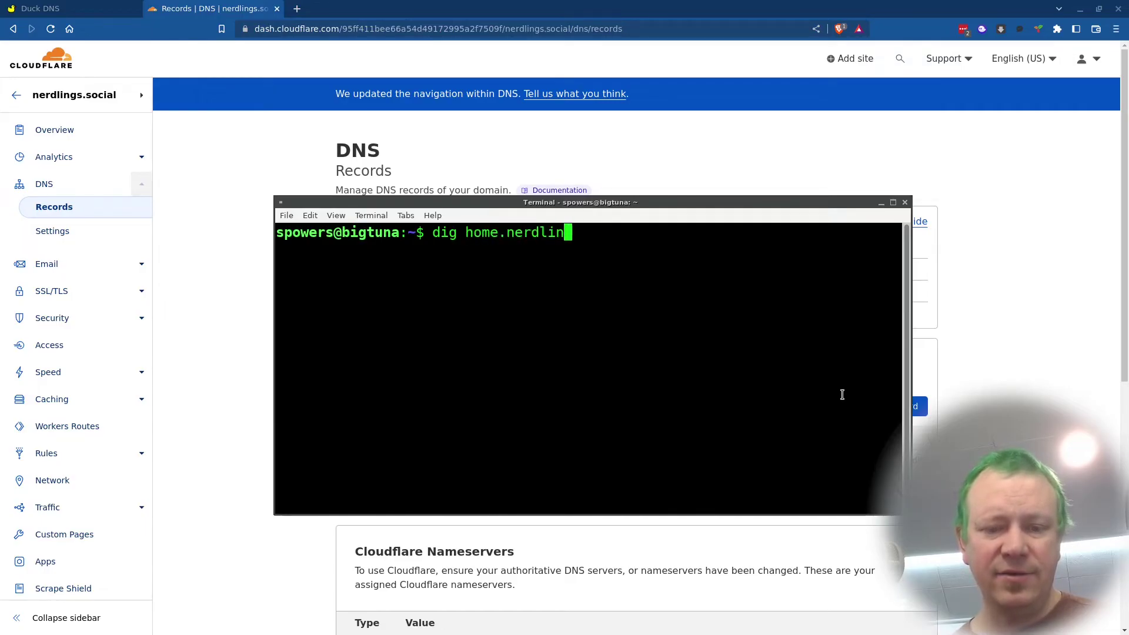
type("gs.social")
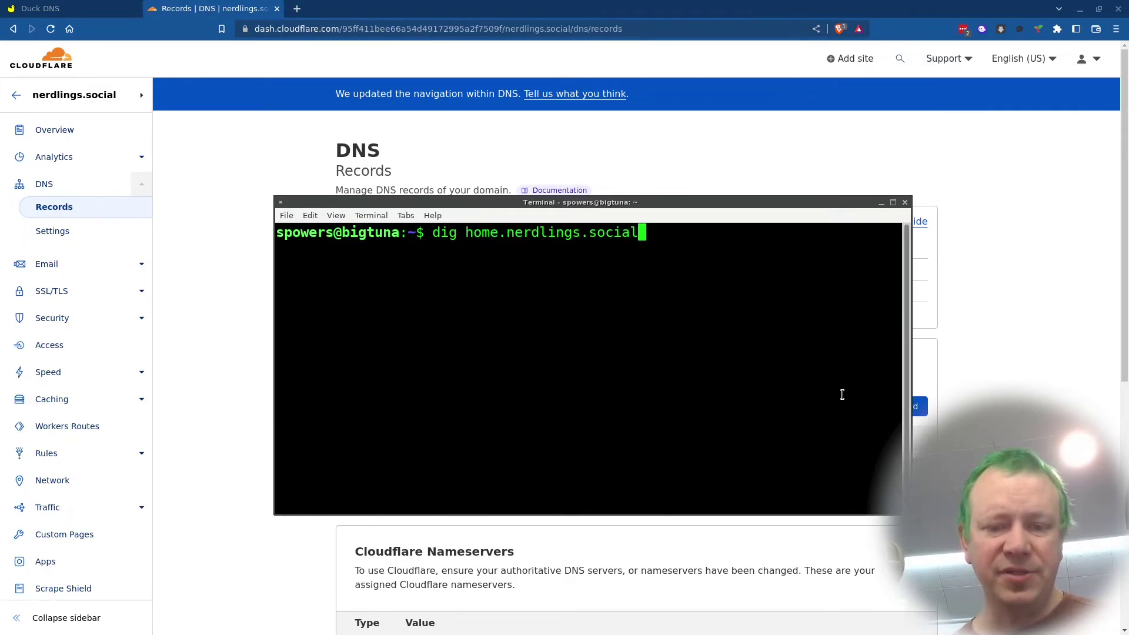
key("Return")
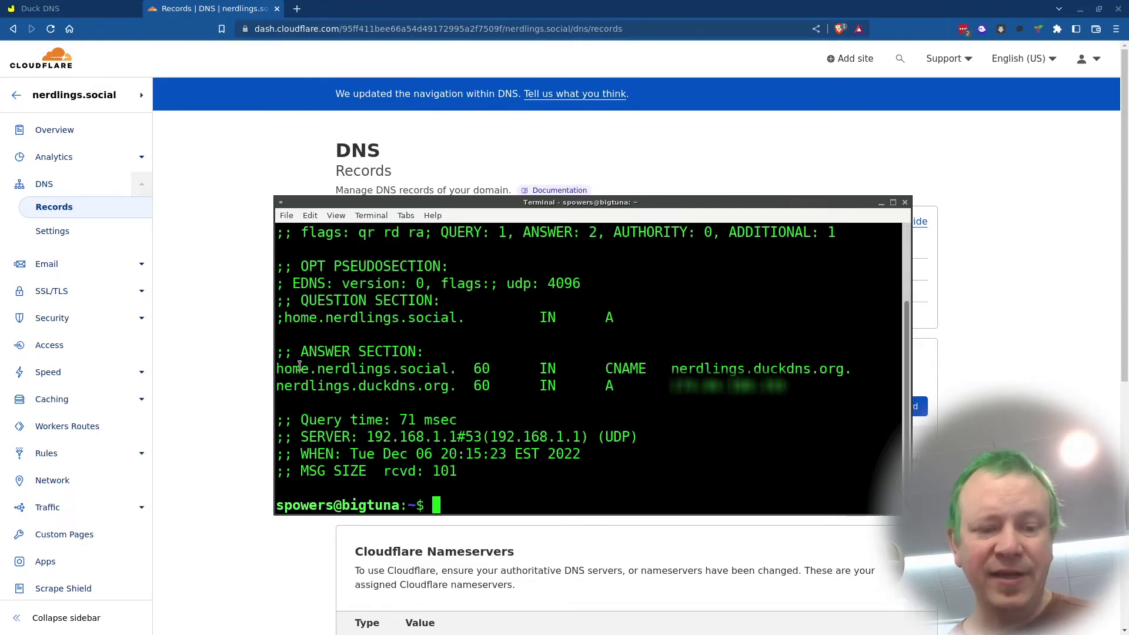
Highlight the CNAME to nerdlings.duckdns.org, the 60-second TTLs and the resolved IP in the answer
left_click_drag(277, 369, 449, 370)
left_click_drag(278, 386, 453, 382)
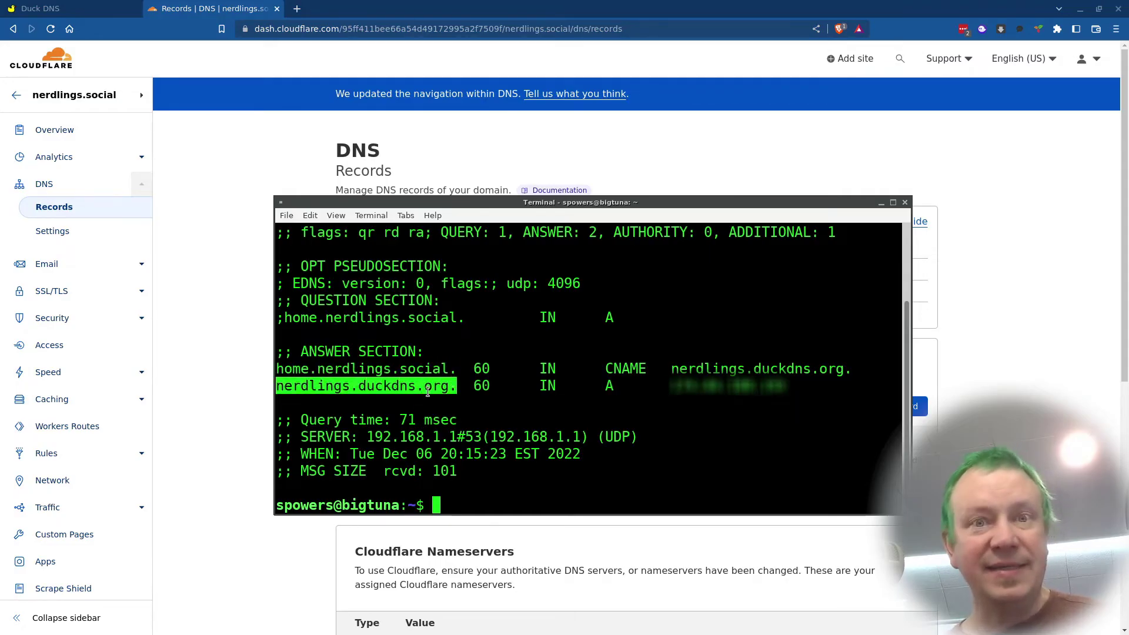
double_click(480, 368)
left_click_drag(474, 385, 490, 388)
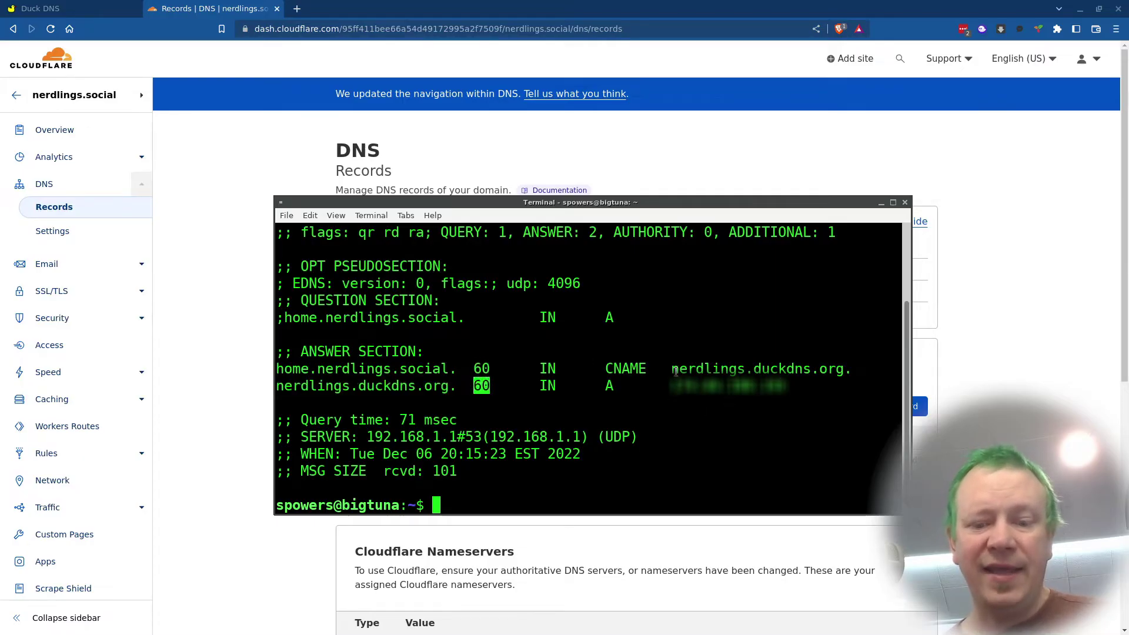
left_click_drag(674, 369, 845, 364)
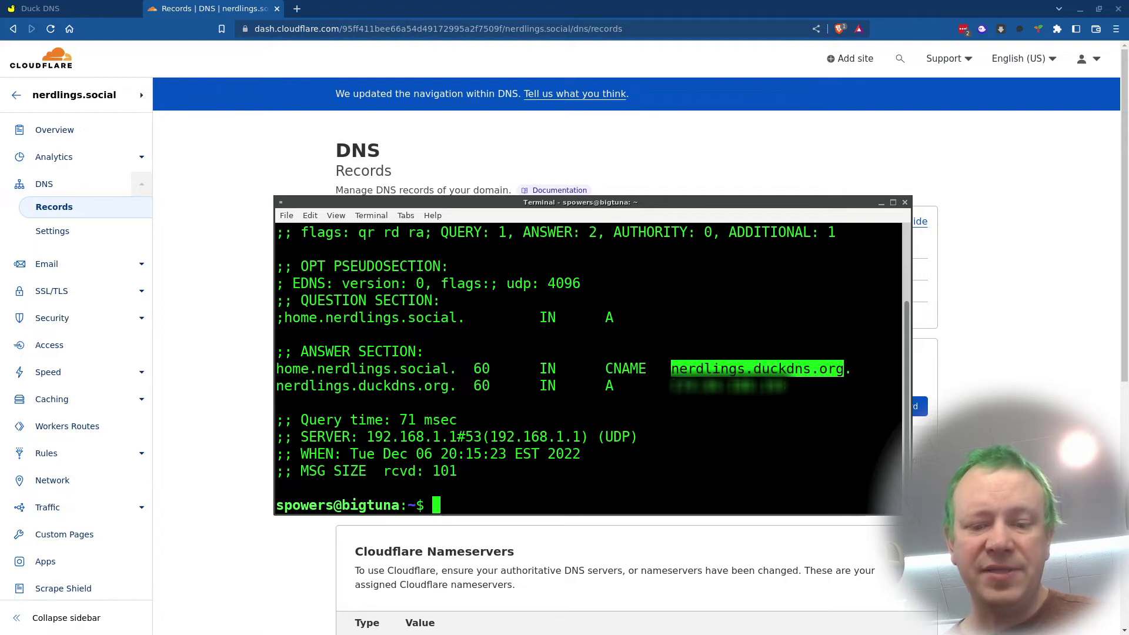
left_click_drag(671, 387, 788, 383)
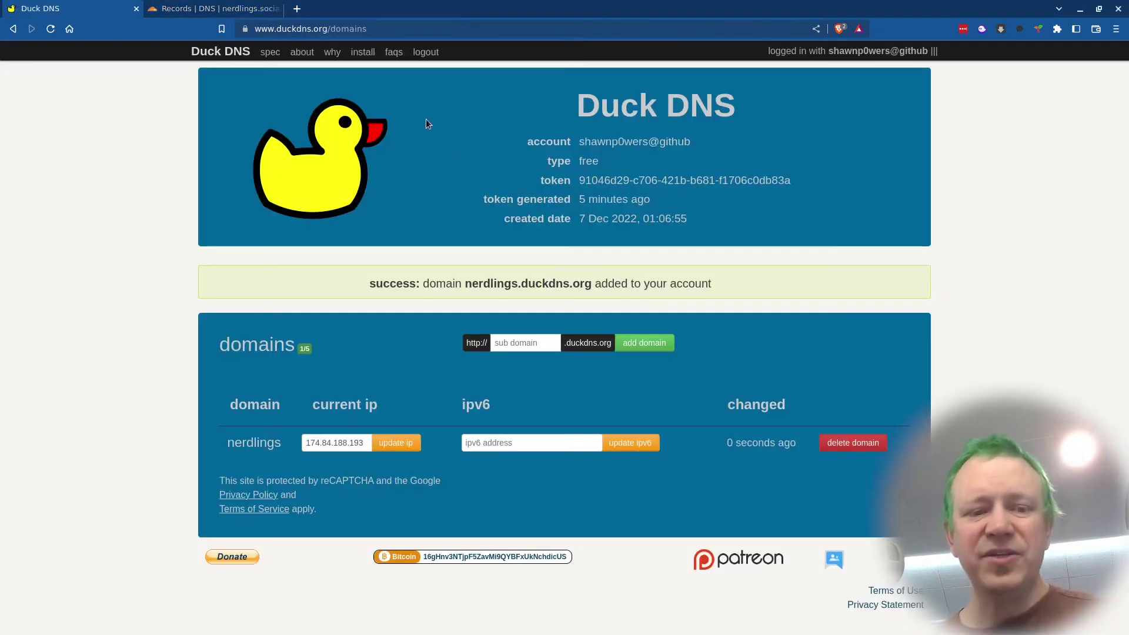
Go to the Duck DNS install page and choose the linux cron option
left_click(362, 53)
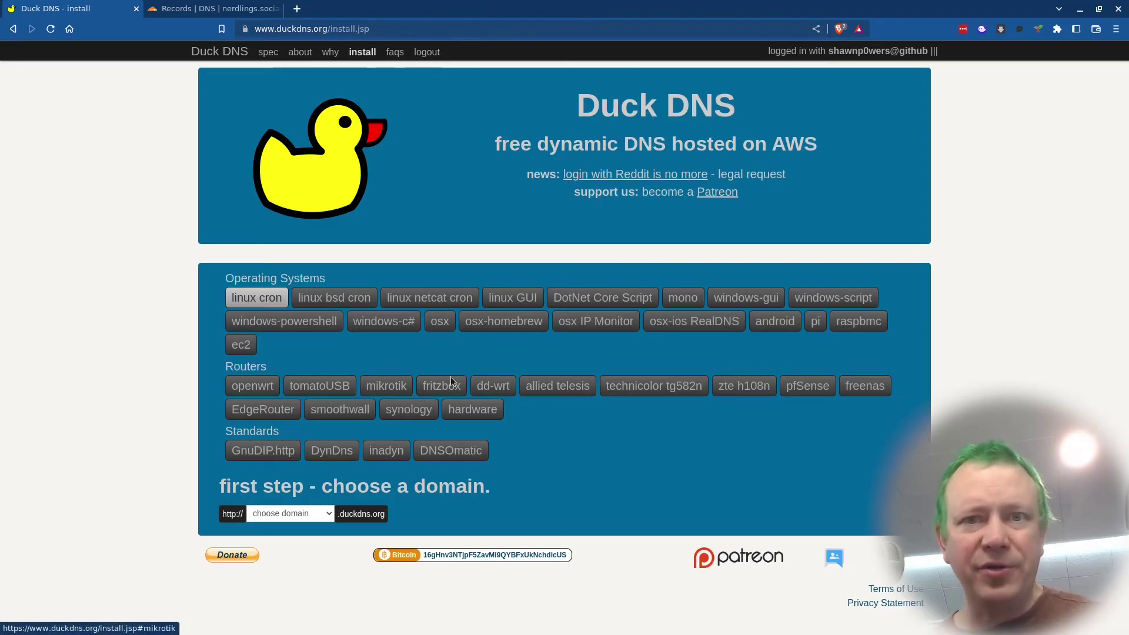
left_click(252, 300)
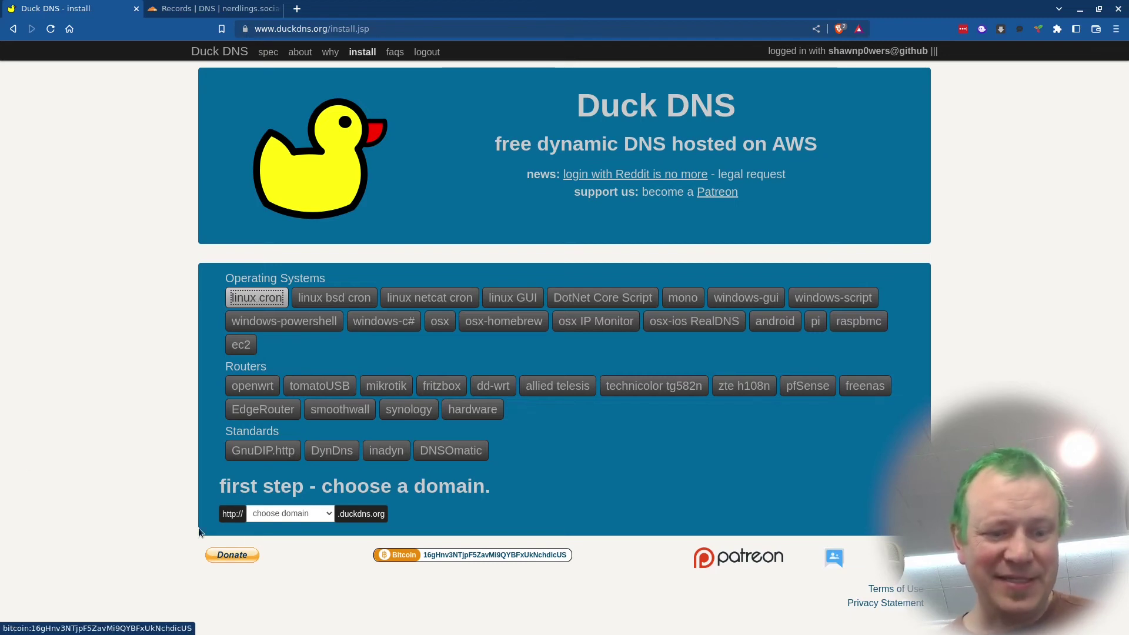
Choose nerdlings as the domain and point out the account token in the update URL
left_click(330, 515)
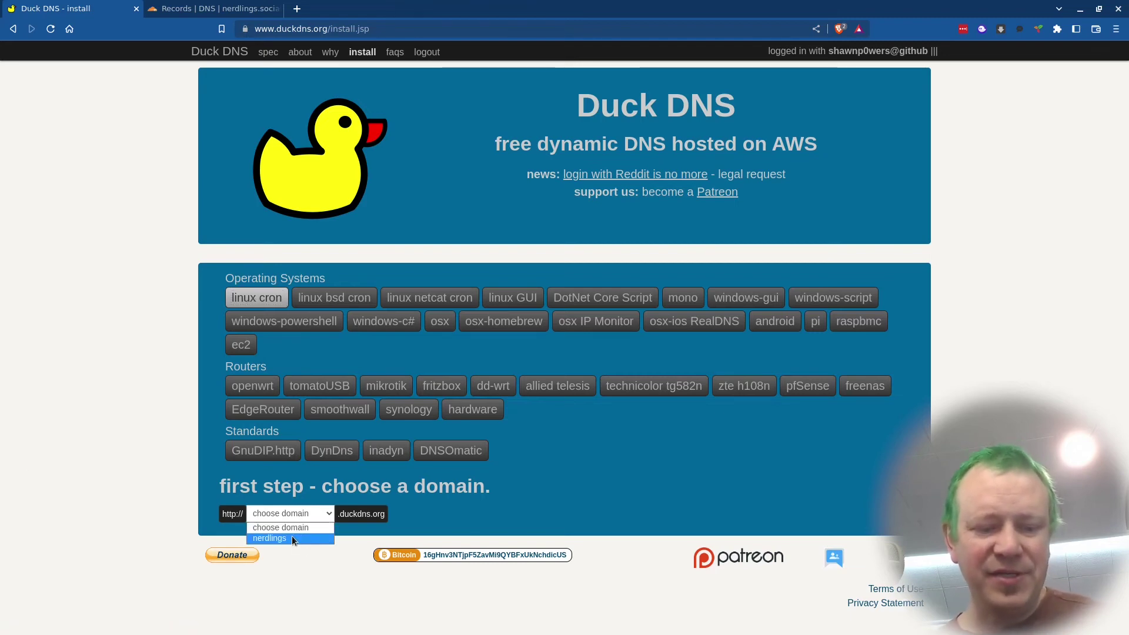
left_click(291, 536)
scroll(614, 504, "down", 7)
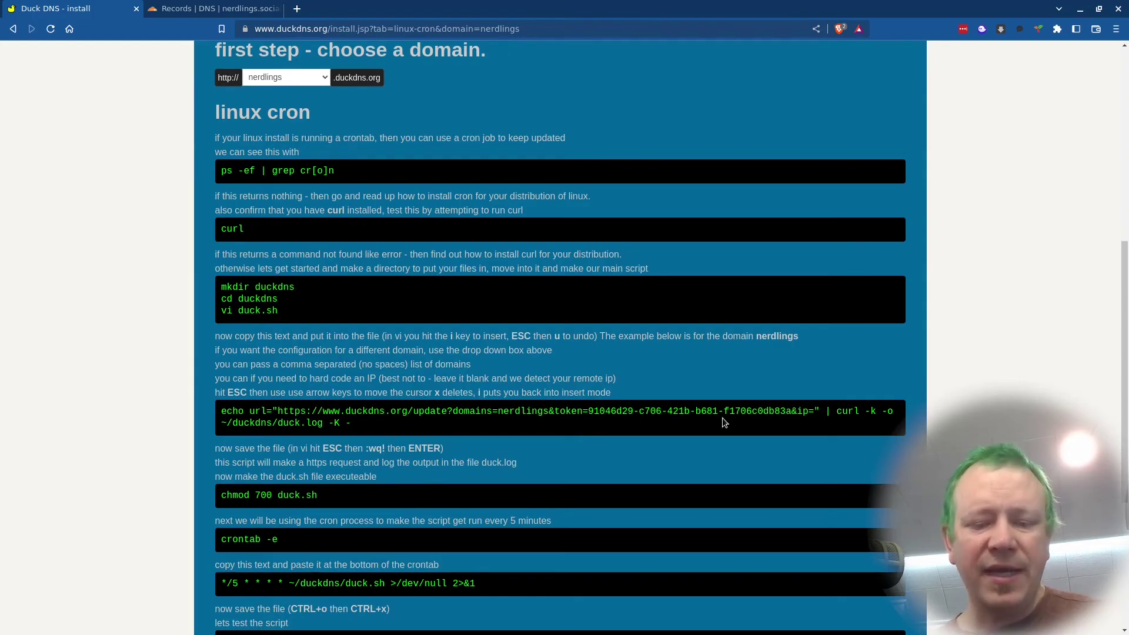
left_click_drag(591, 413, 791, 414)
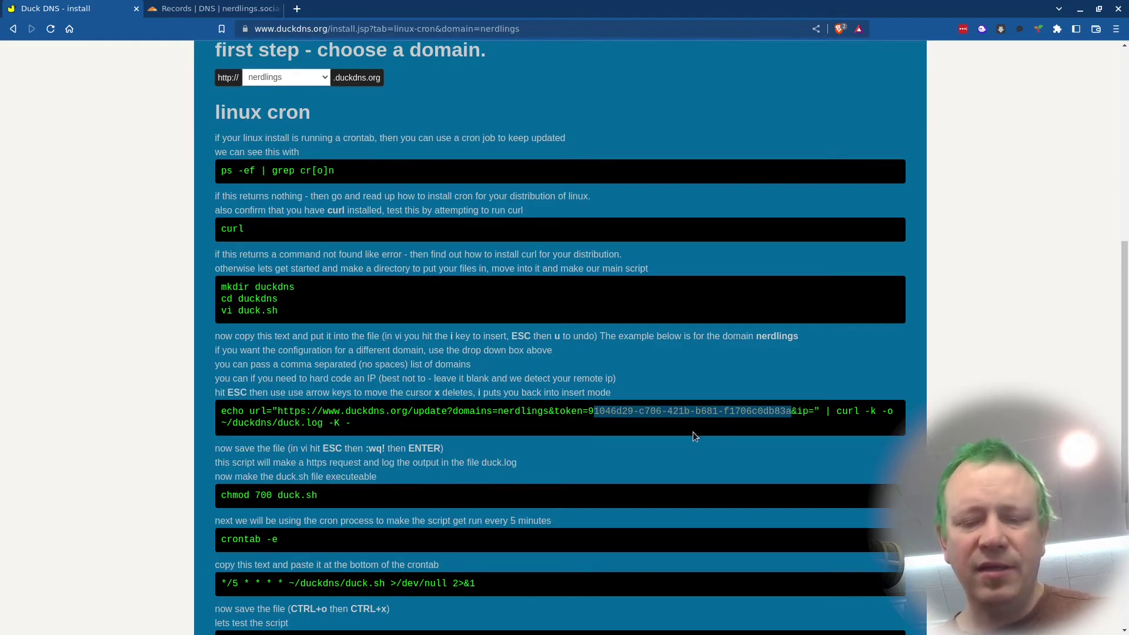
left_click(633, 424)
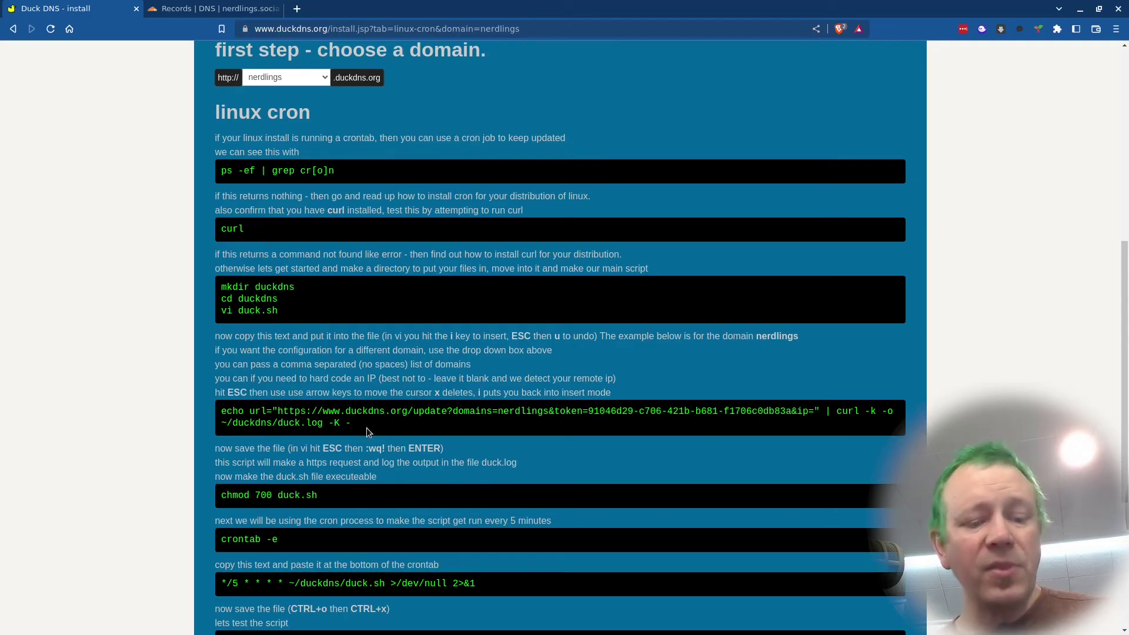
Highlight the echo update command and the */5 crontab schedule, scrolling through the cron steps
left_click_drag(365, 428, 226, 410)
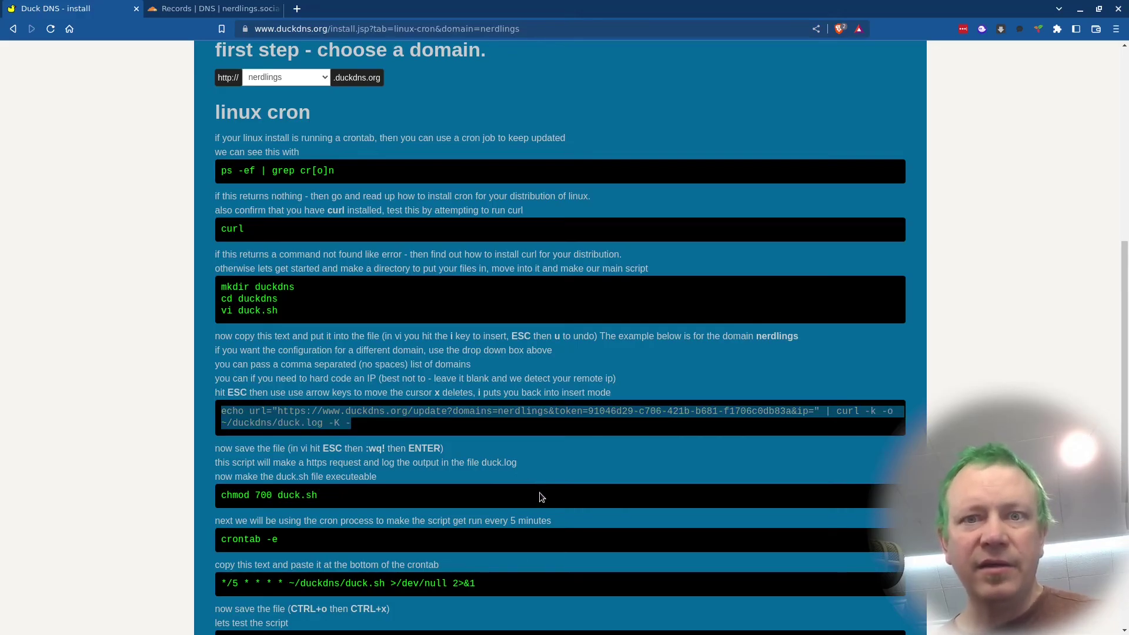
scroll(550, 534, "down", 2)
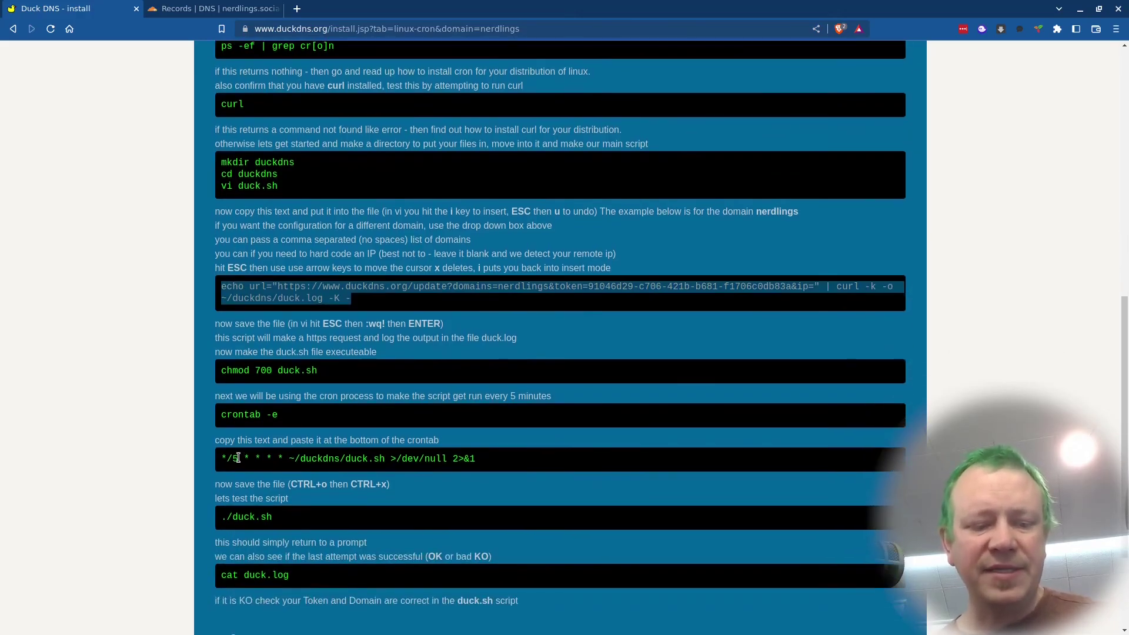
left_click_drag(239, 459, 218, 459)
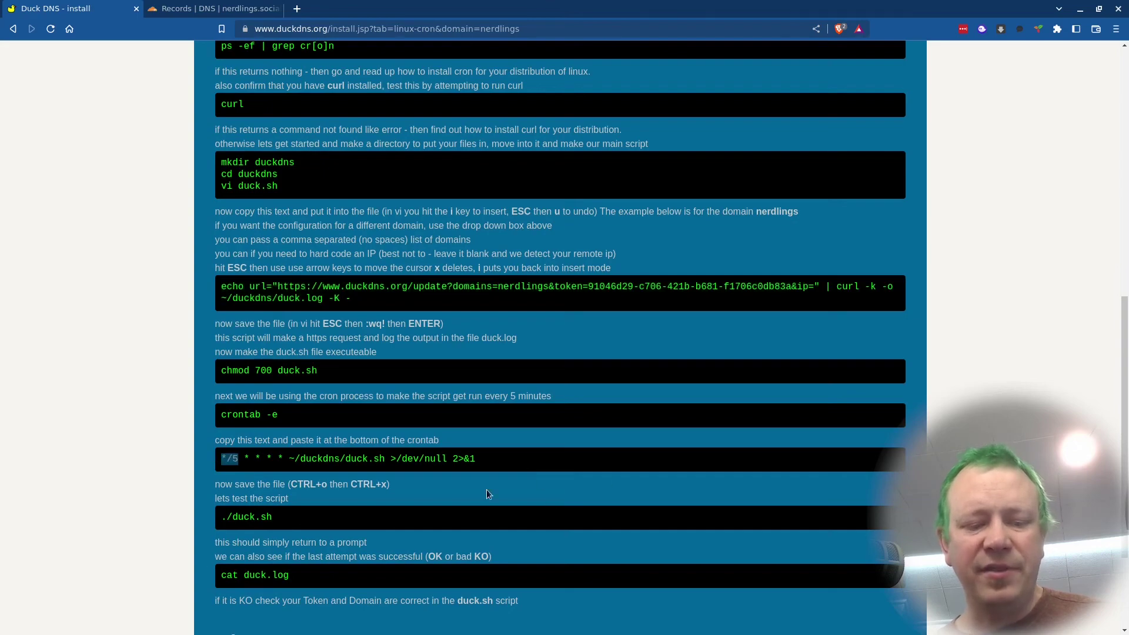
scroll(606, 456, "down", 2)
scroll(602, 469, "up", 7)
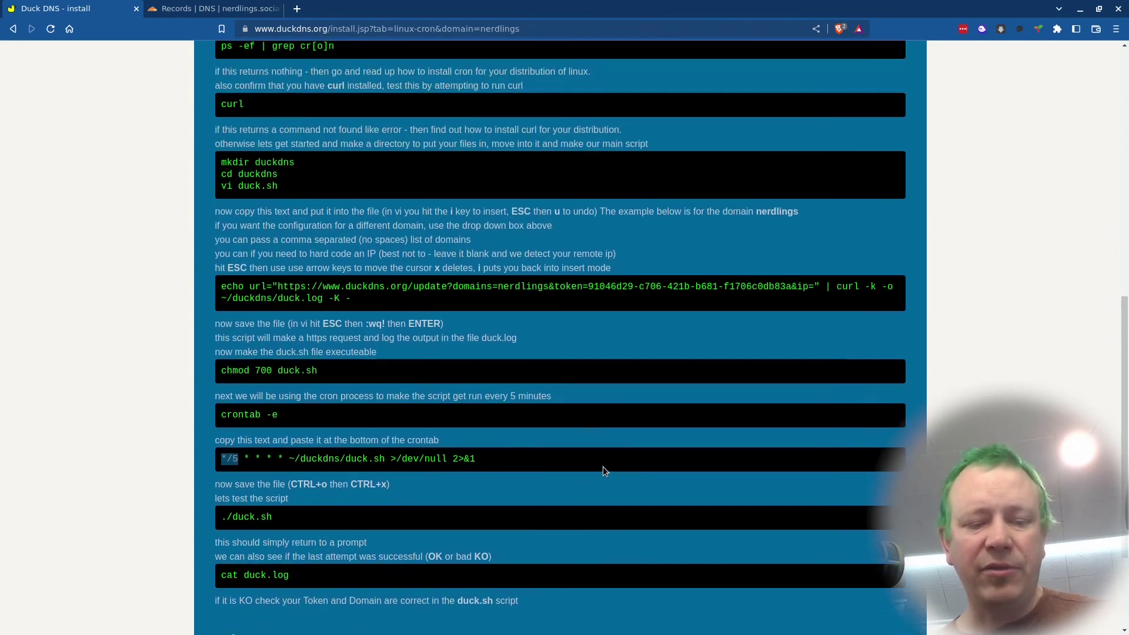
scroll(602, 469, "down", 2)
scroll(598, 467, "down", 3)
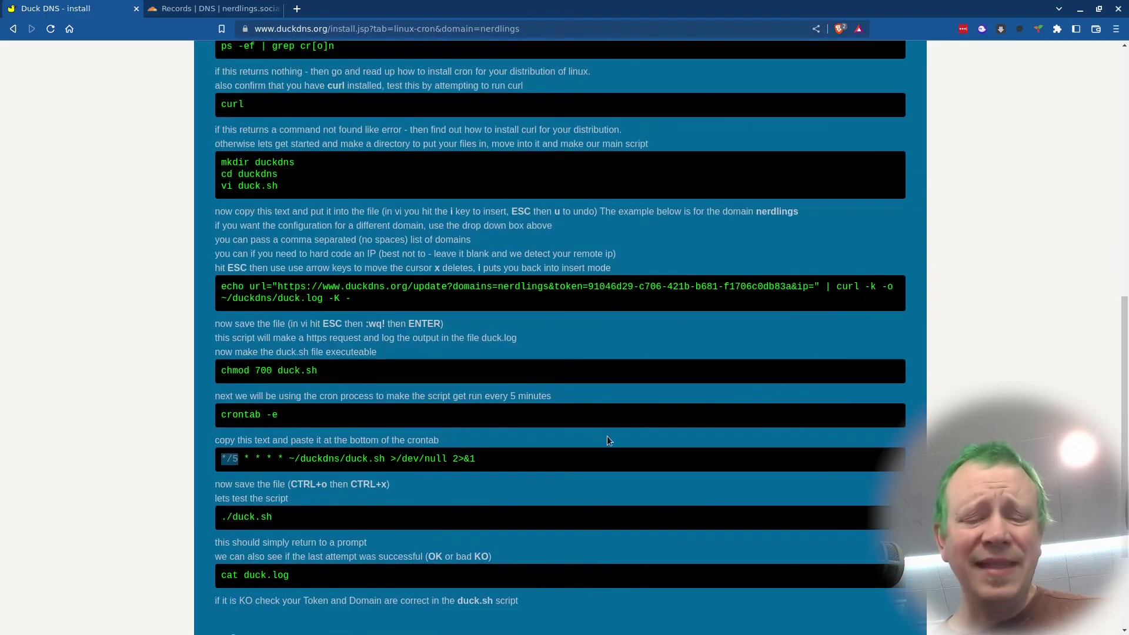
scroll(600, 452, "down", 1)
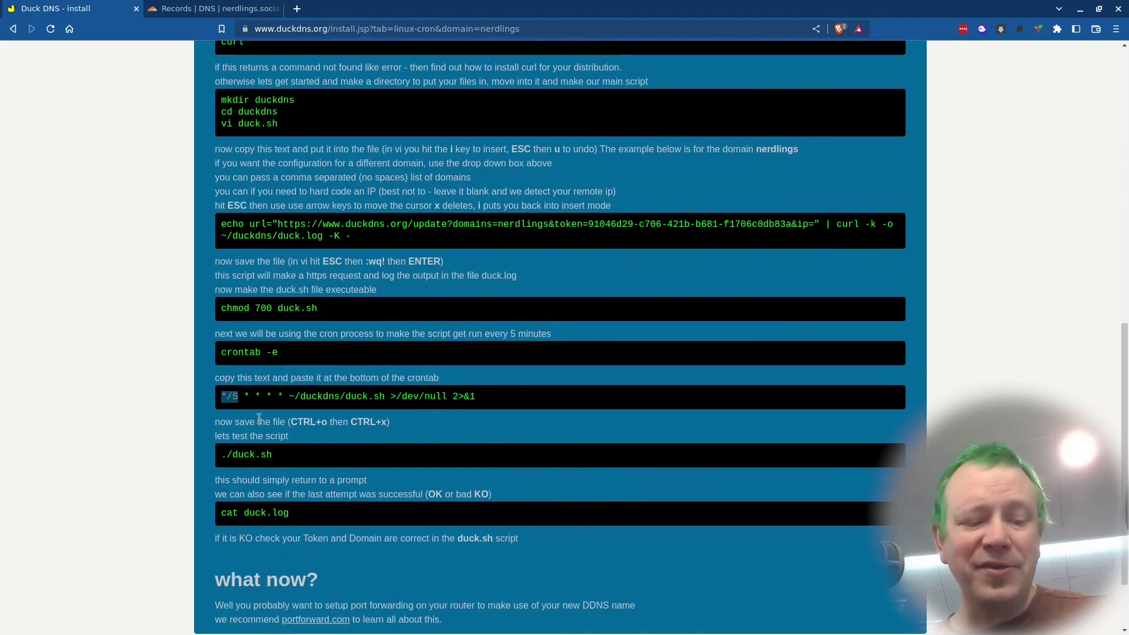
scroll(516, 478, "up", 3)
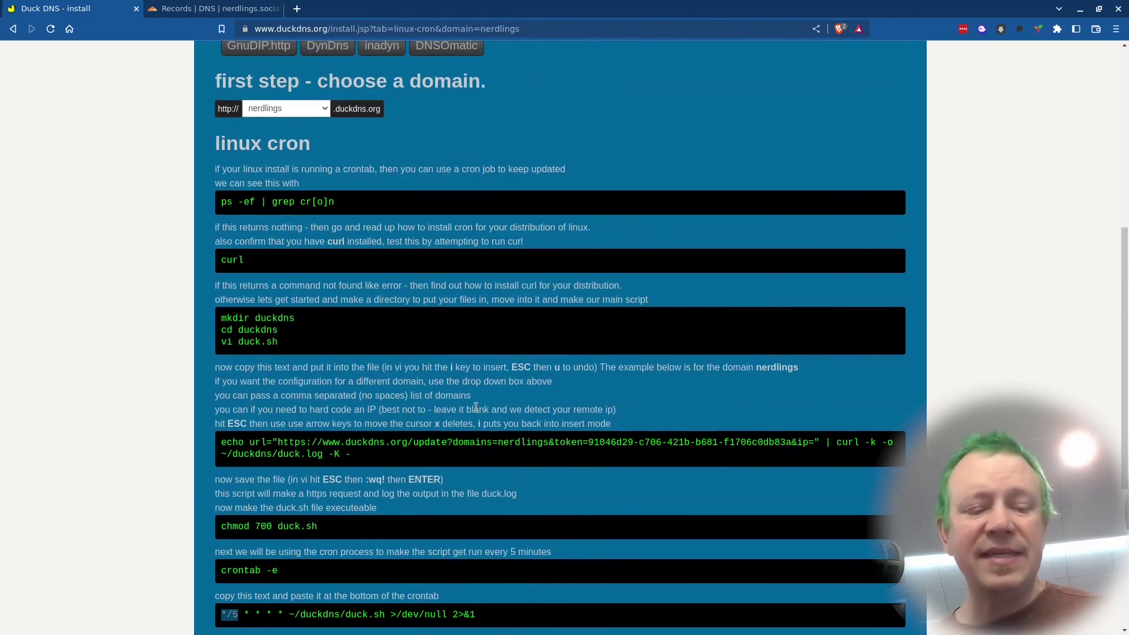
scroll(520, 467, "up", 6)
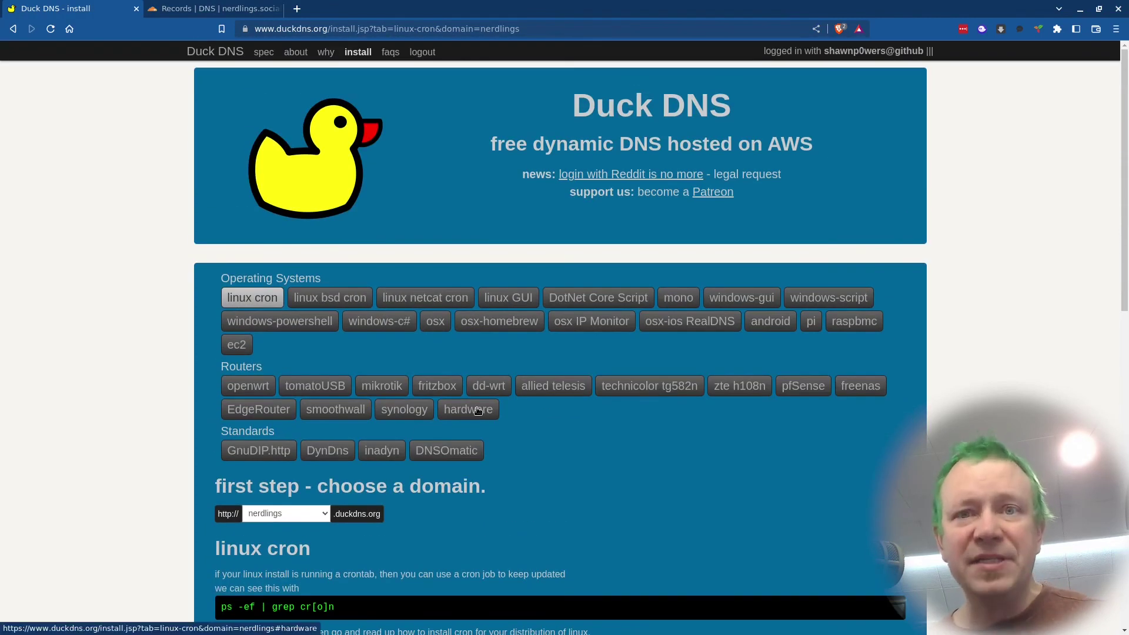